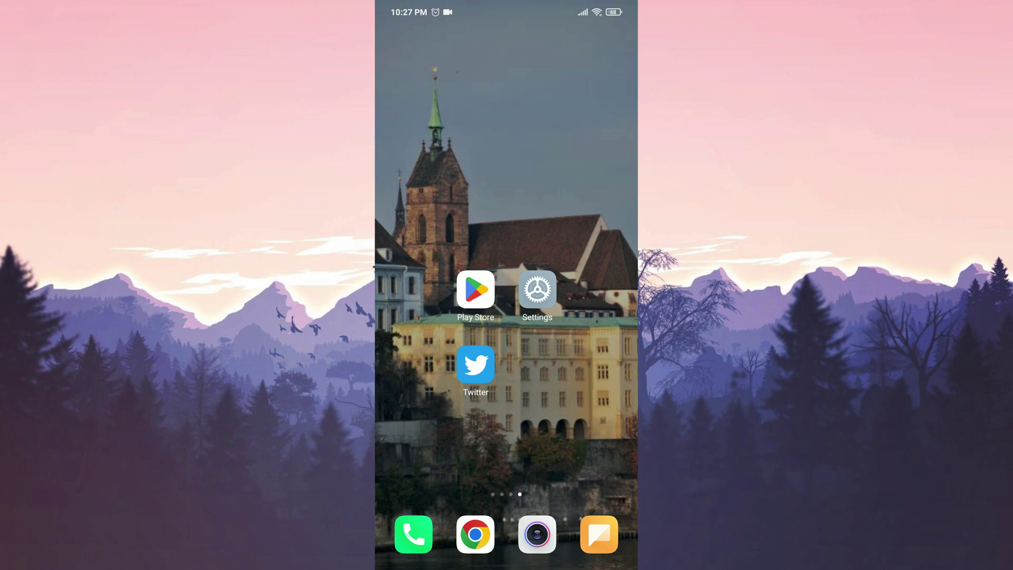
Step: Find Twitter by searching 'twit' in Manage apps and open its app info
left_click(537, 289)
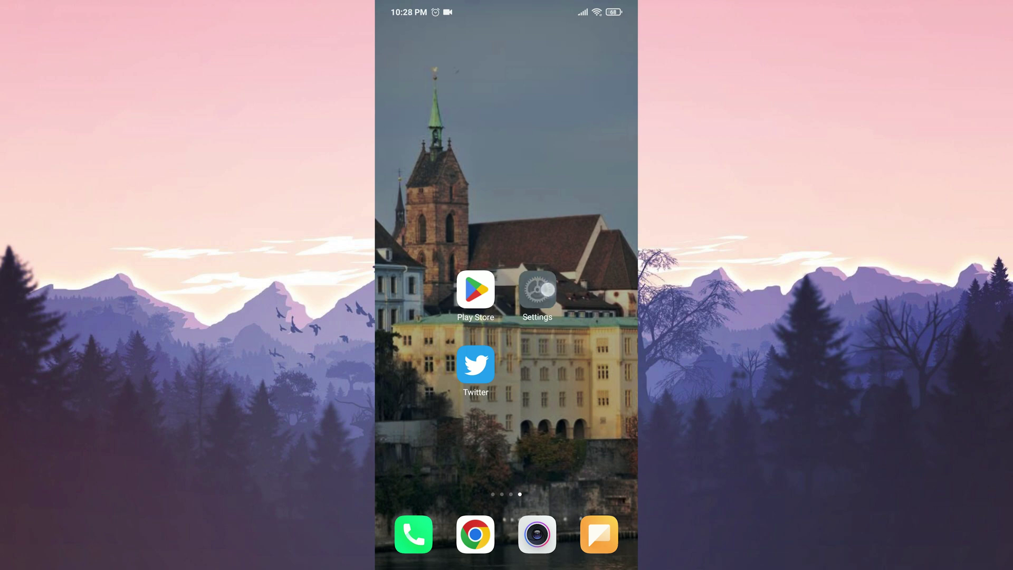
scroll(506, 369, "down", 10)
left_click_drag(552, 385, 553, 330)
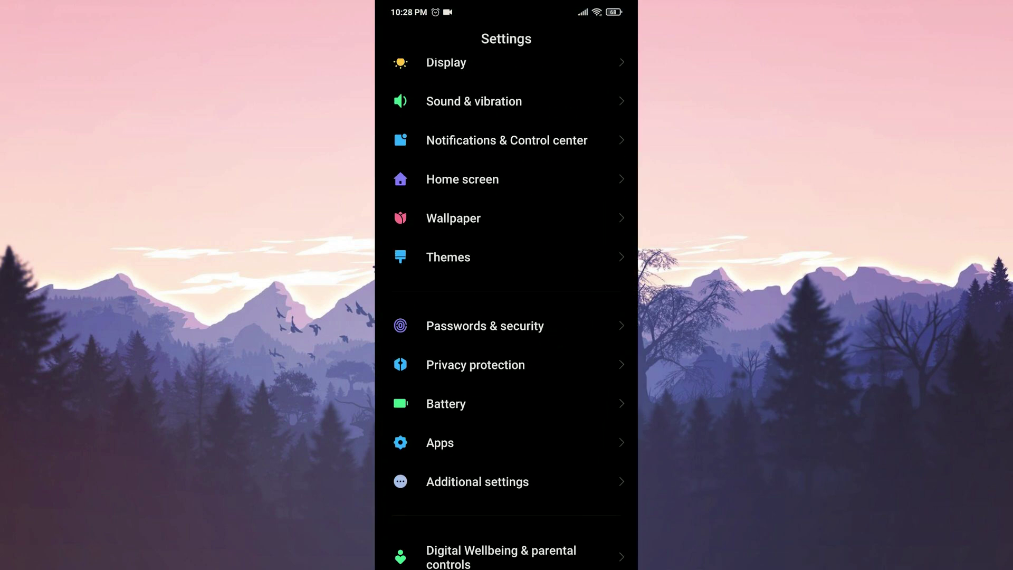
left_click(440, 442)
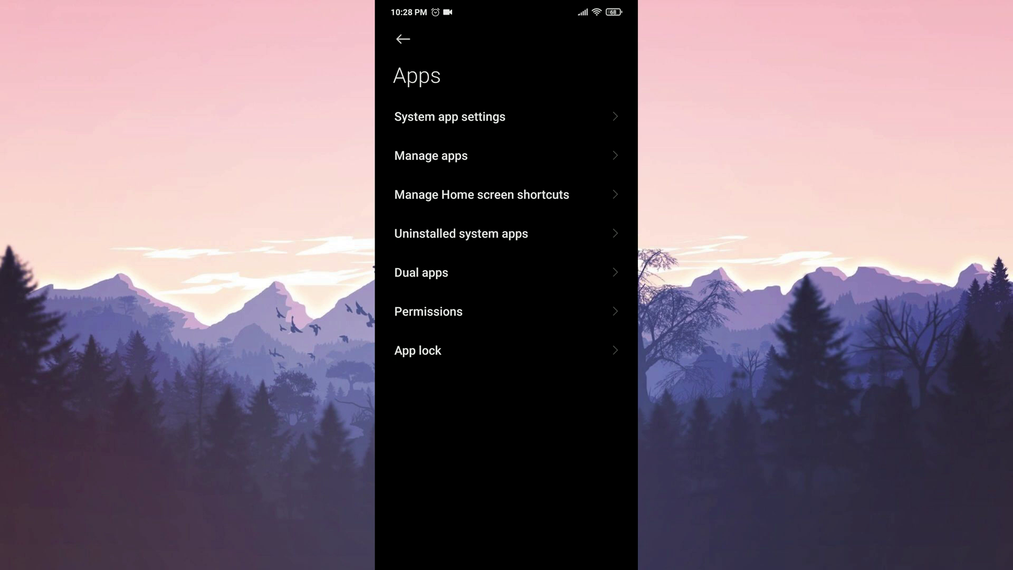
left_click(503, 160)
left_click(507, 109)
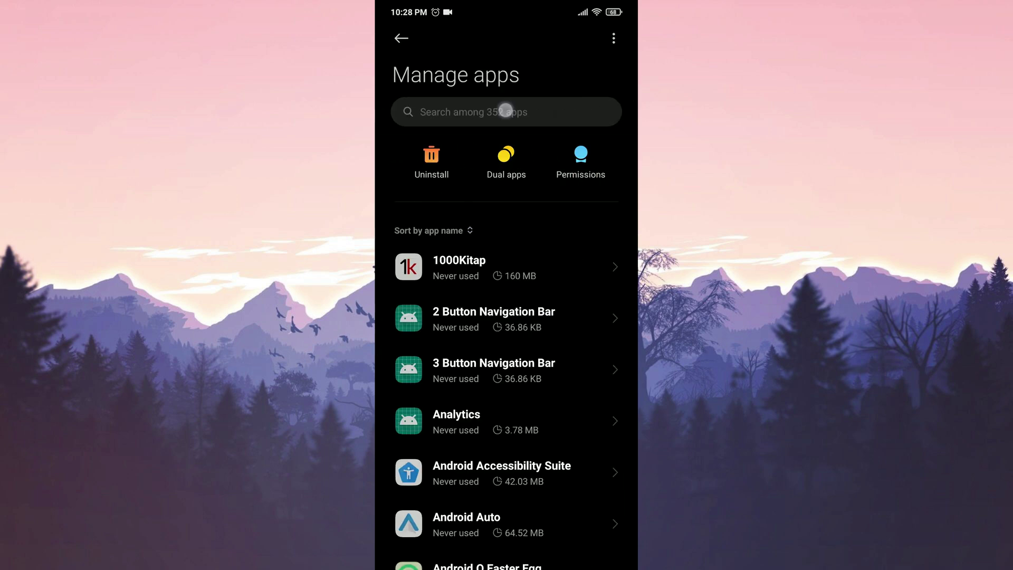
type("twit")
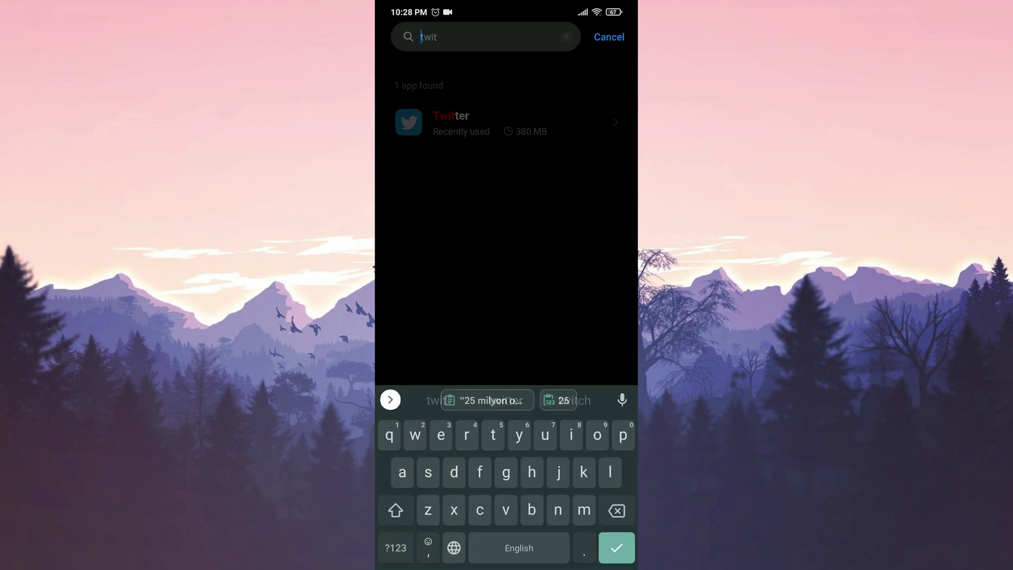
left_click(474, 123)
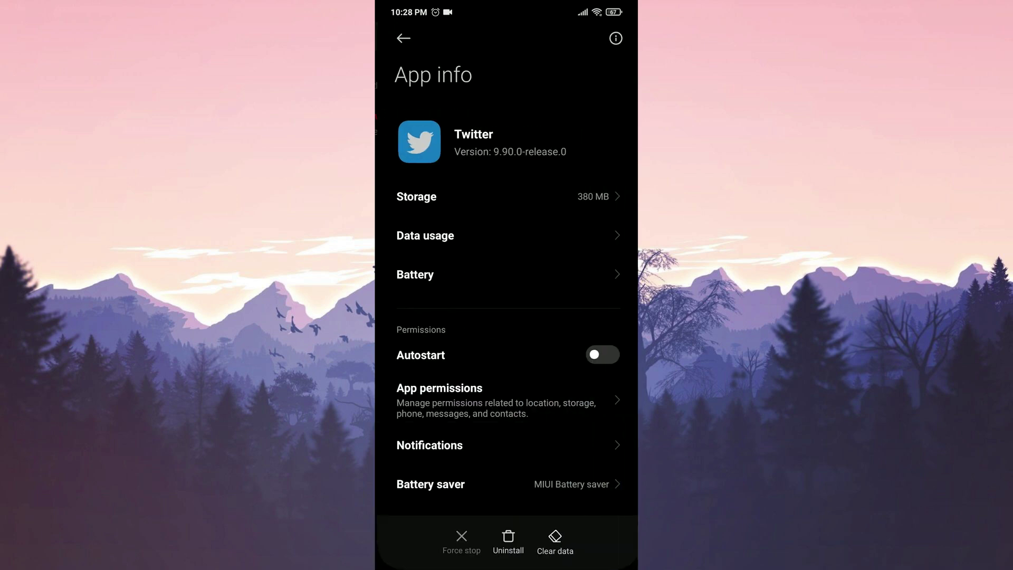
Step: Clear all of Twitter's stored data from its Storage page
left_click(429, 196)
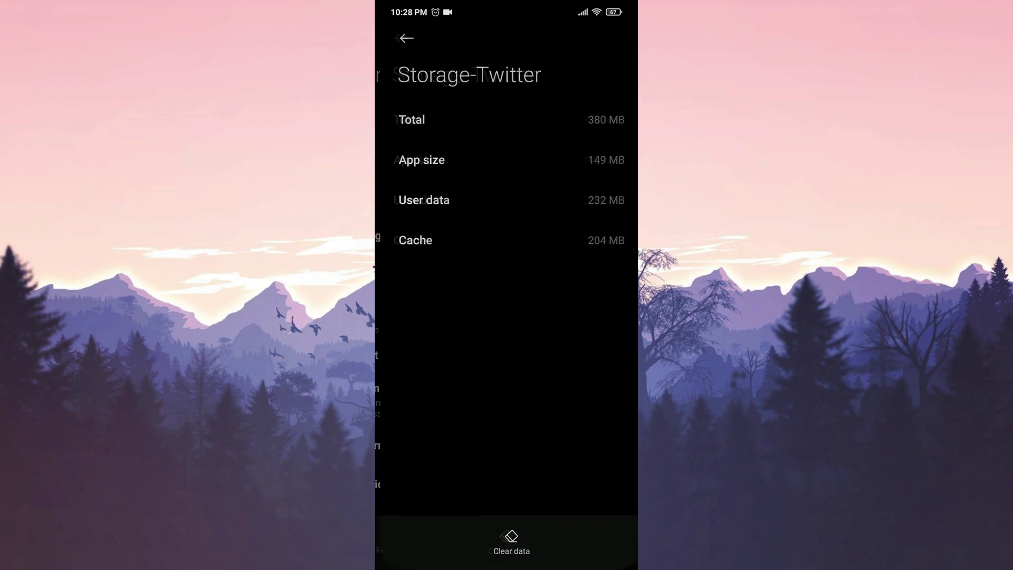
left_click(506, 540)
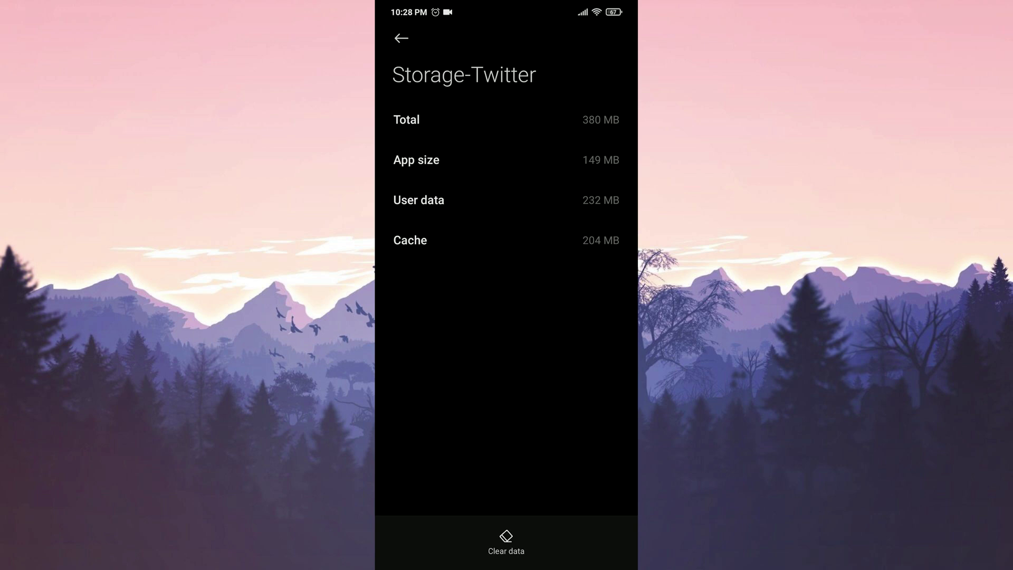
left_click(422, 442)
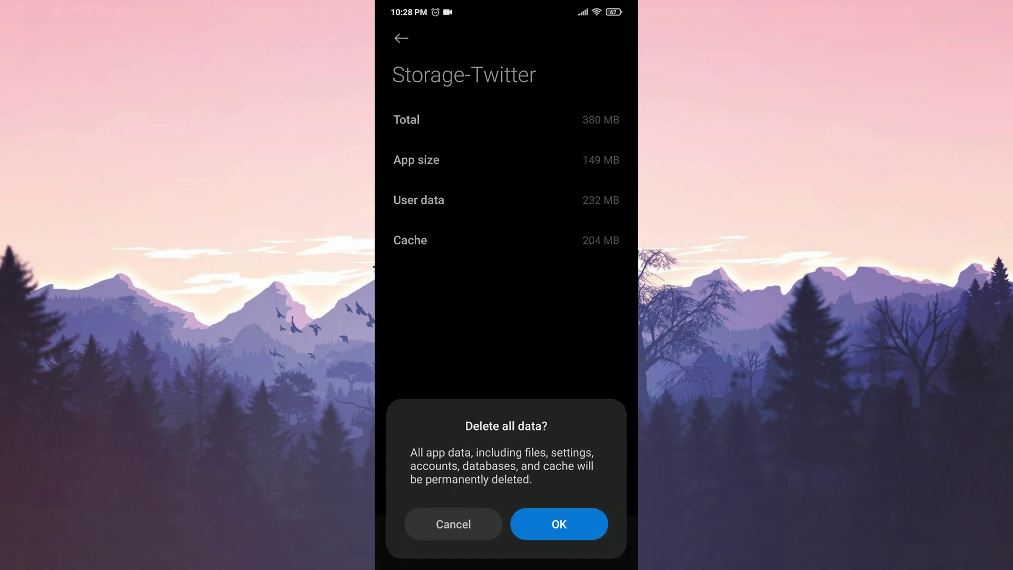
left_click(559, 524)
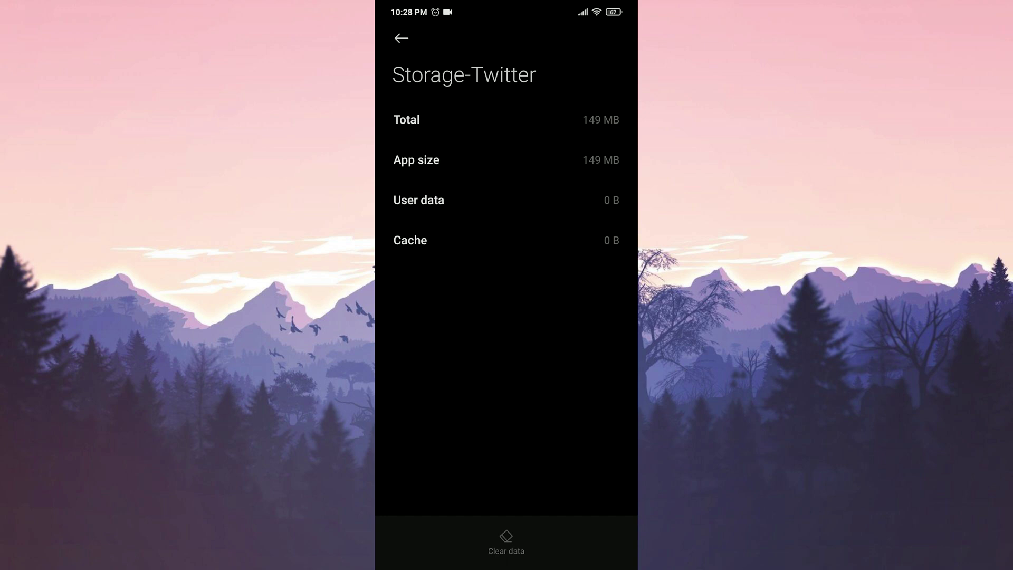
Step: Uninstall Twitter and return to the home screen
left_click(401, 38)
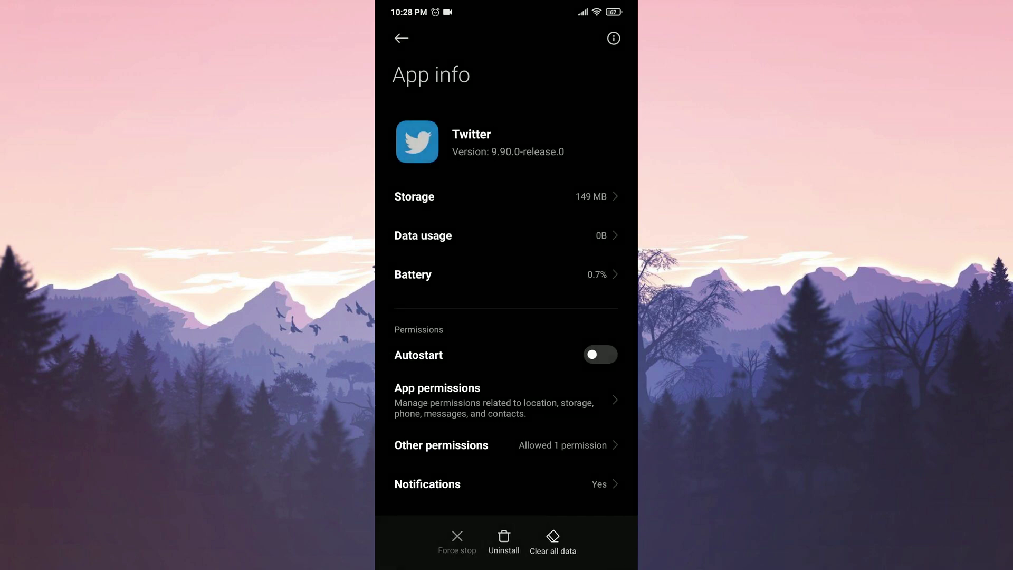
left_click(504, 540)
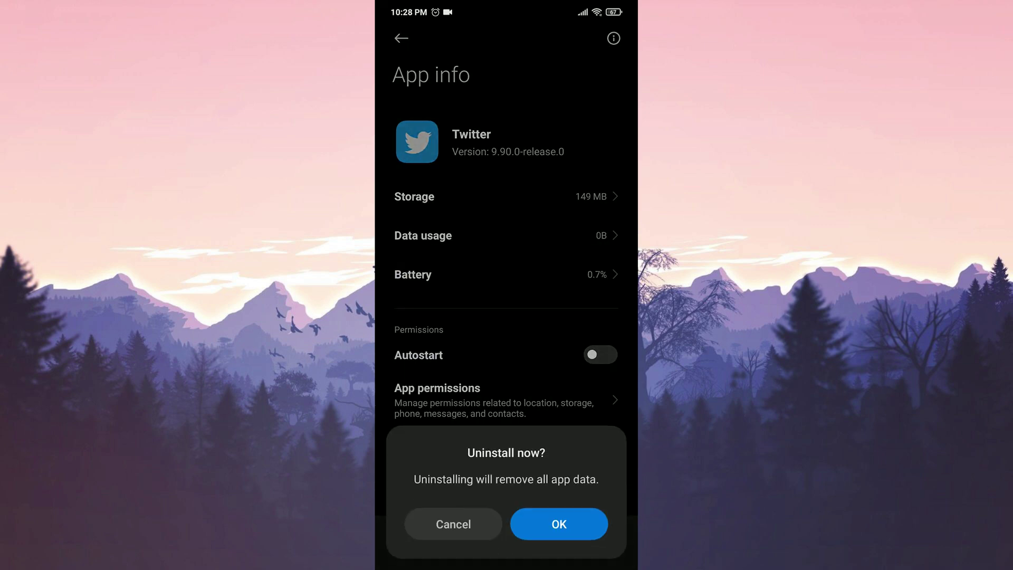
left_click(559, 524)
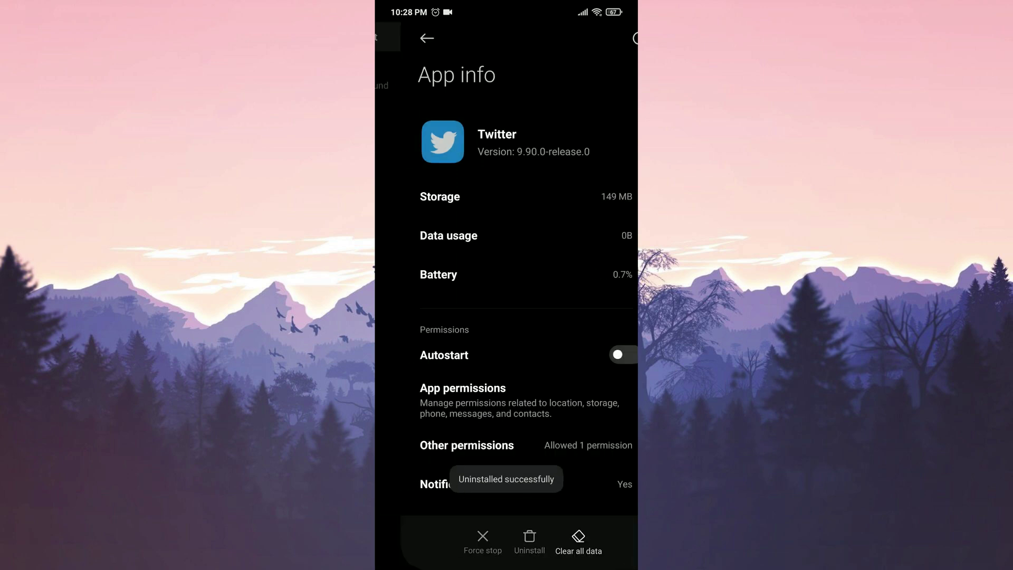
key("Escape")
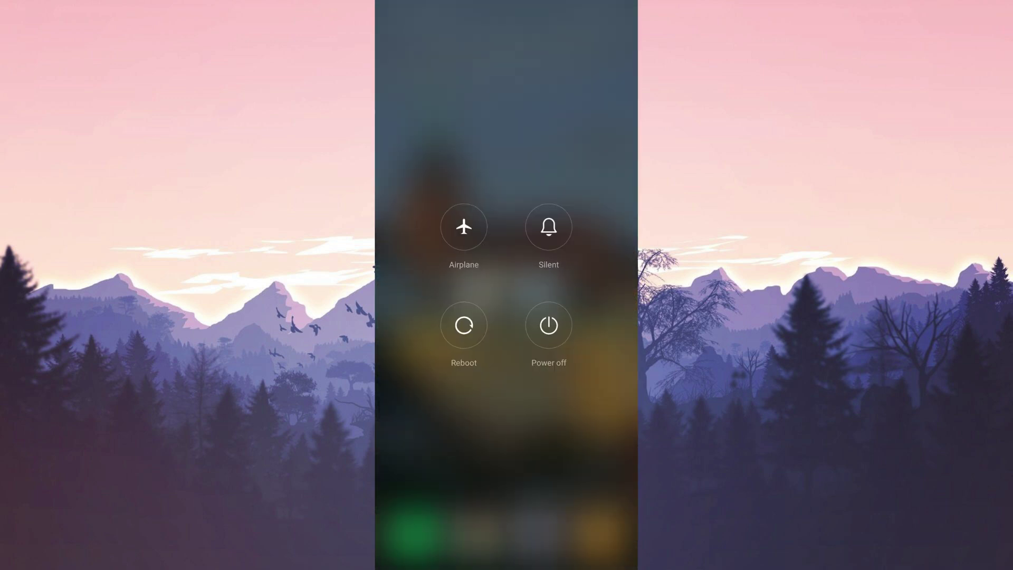
Step: Search the Play Store for 'twitter' and install Twitter
key("Escape")
left_click(475, 289)
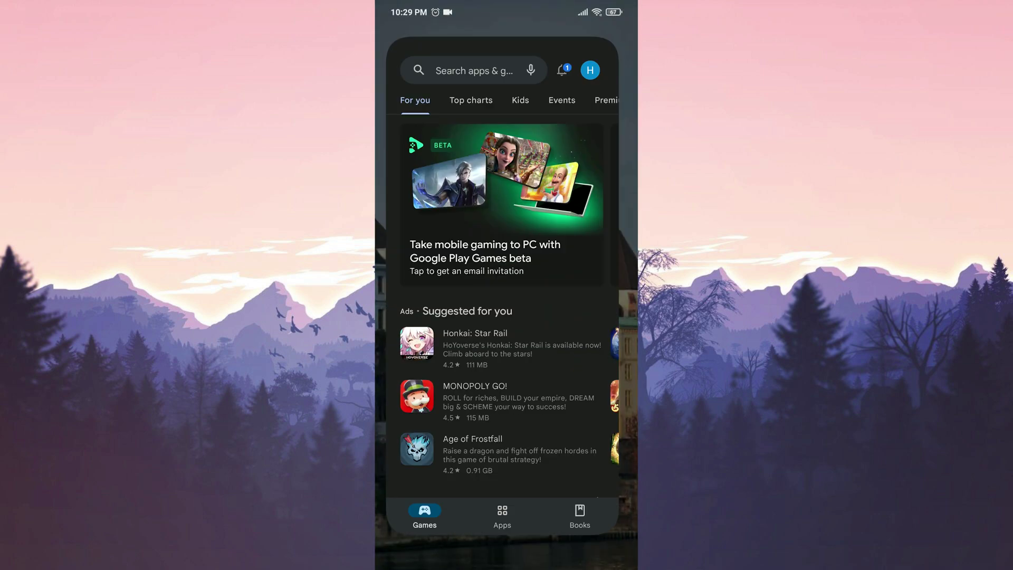
left_click(465, 38)
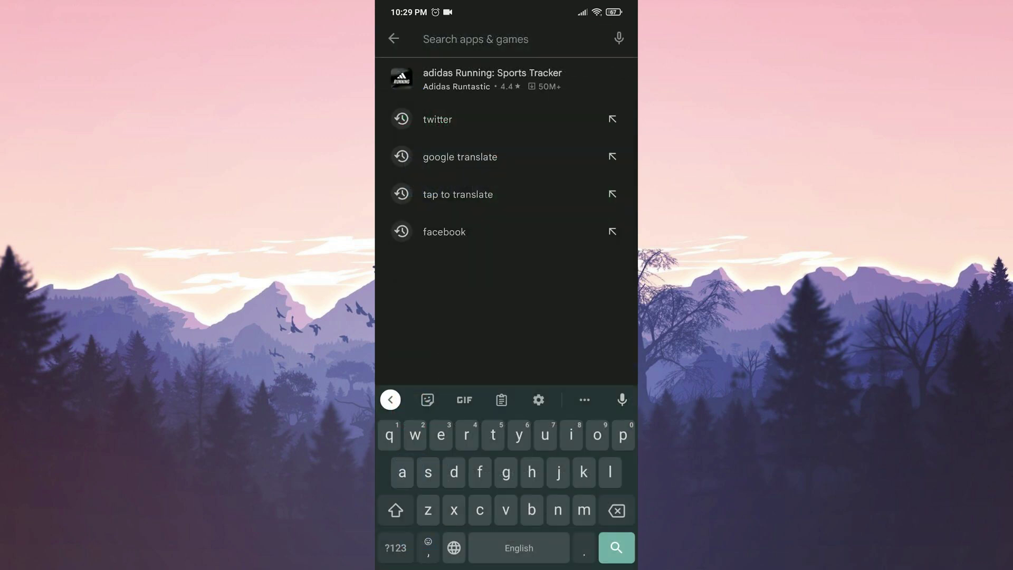
type("twitt")
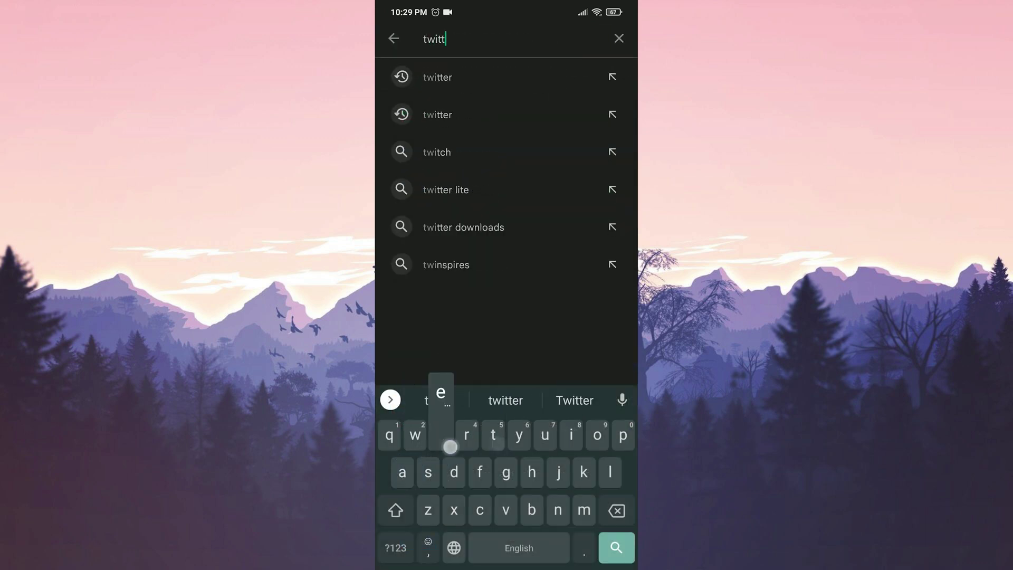
type("er")
key("Return")
left_click(595, 87)
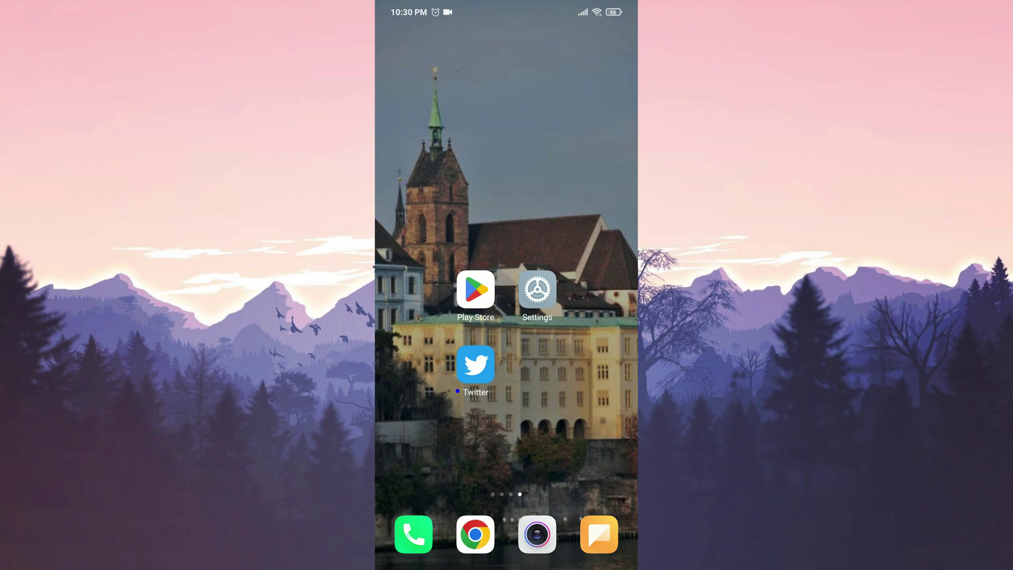
Step: Search the Play Store for 'twitter lite' and install Twitter Lite from its listing
left_click(475, 289)
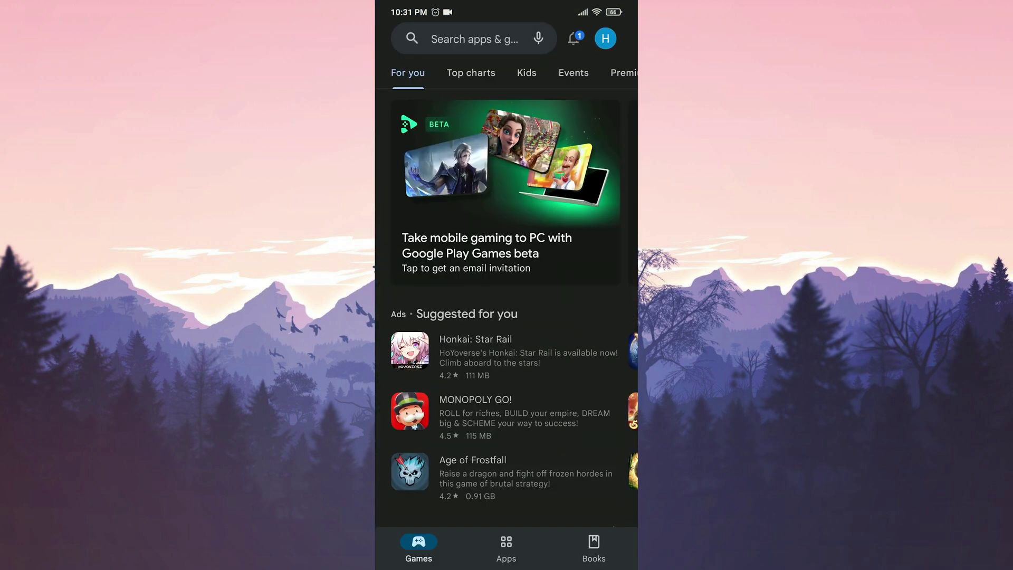
left_click(459, 41)
type("twitter lite")
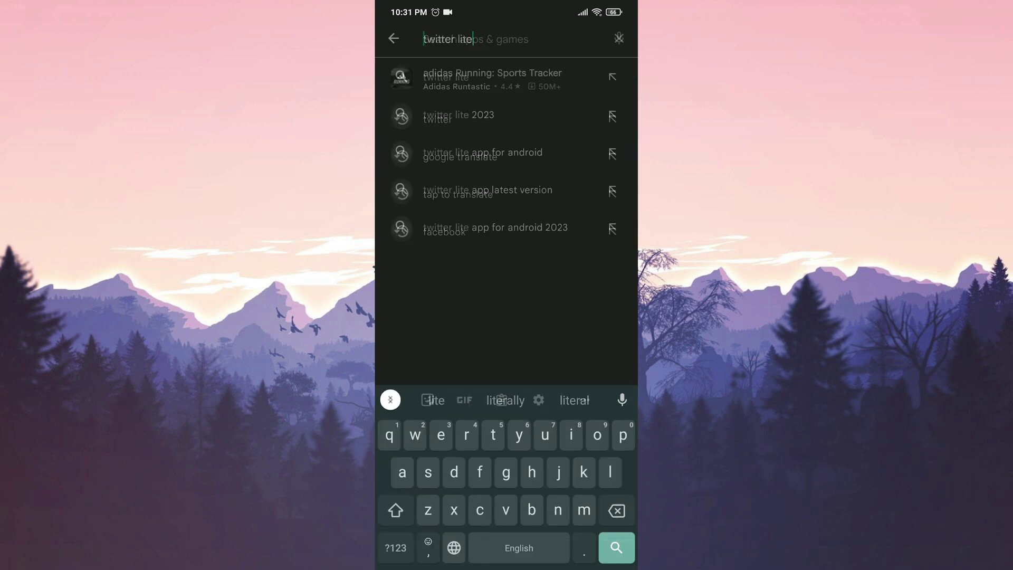
left_click(434, 78)
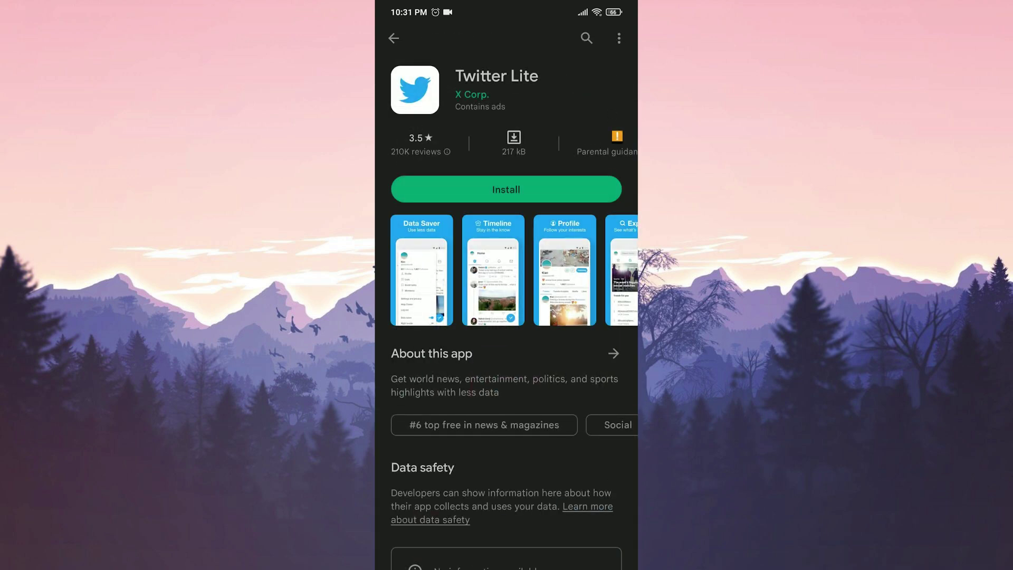
left_click(434, 189)
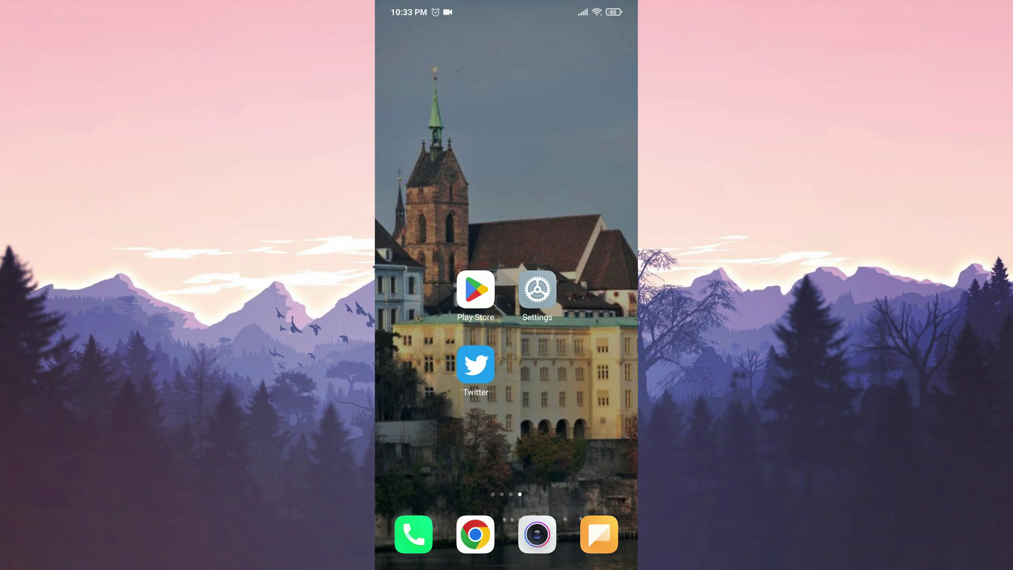
Step: Uninstall Twitter from its home-screen icon, then open androidapksfree's Twitter 9.88.0 page in Chrome
left_click(475, 364)
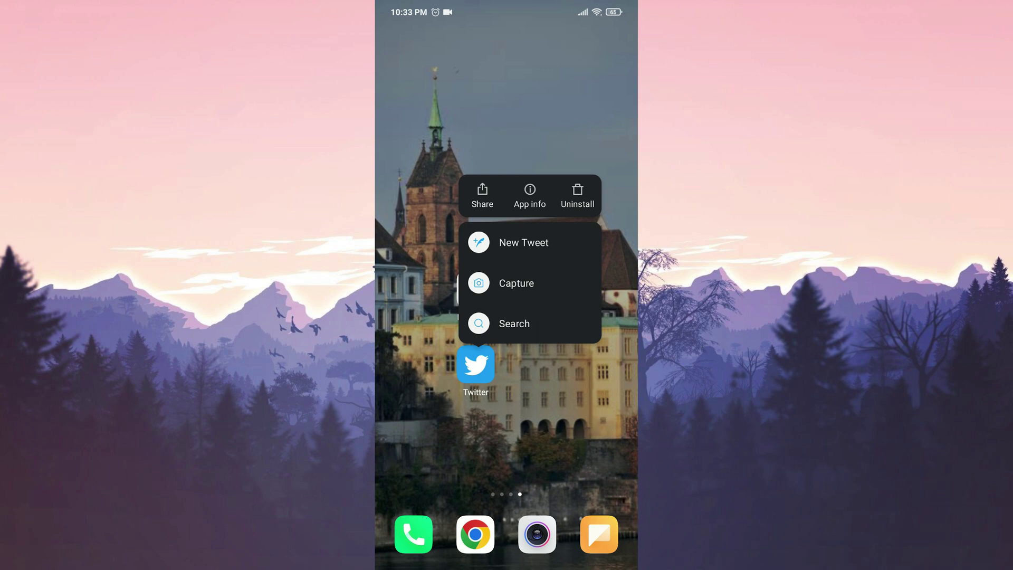
left_click(577, 196)
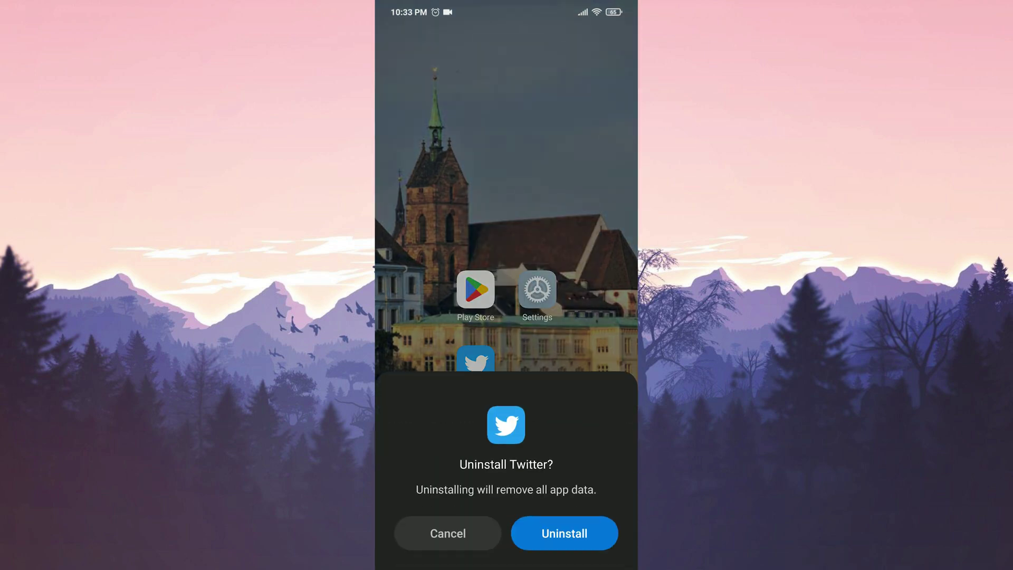
left_click(569, 533)
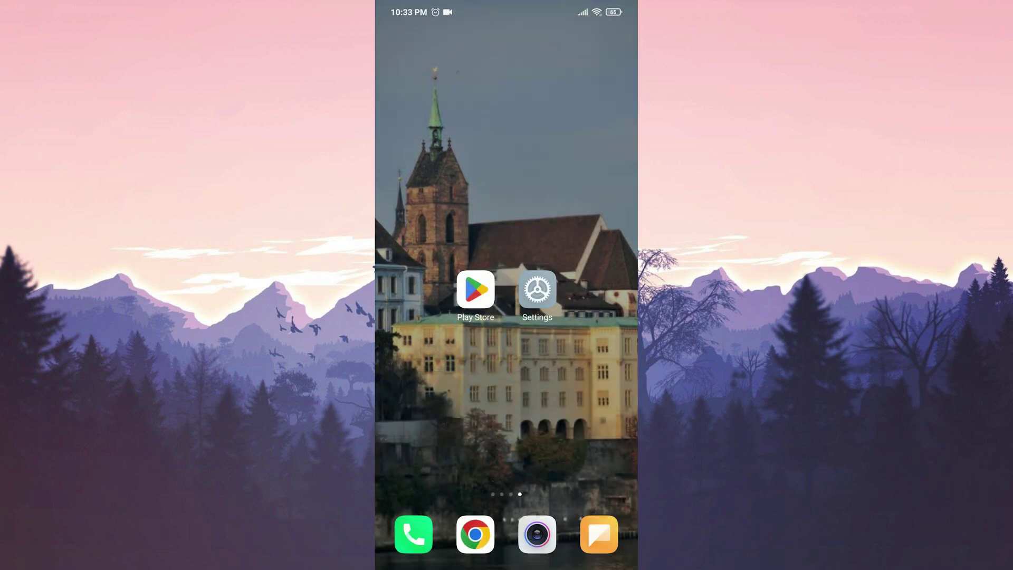
left_click(476, 534)
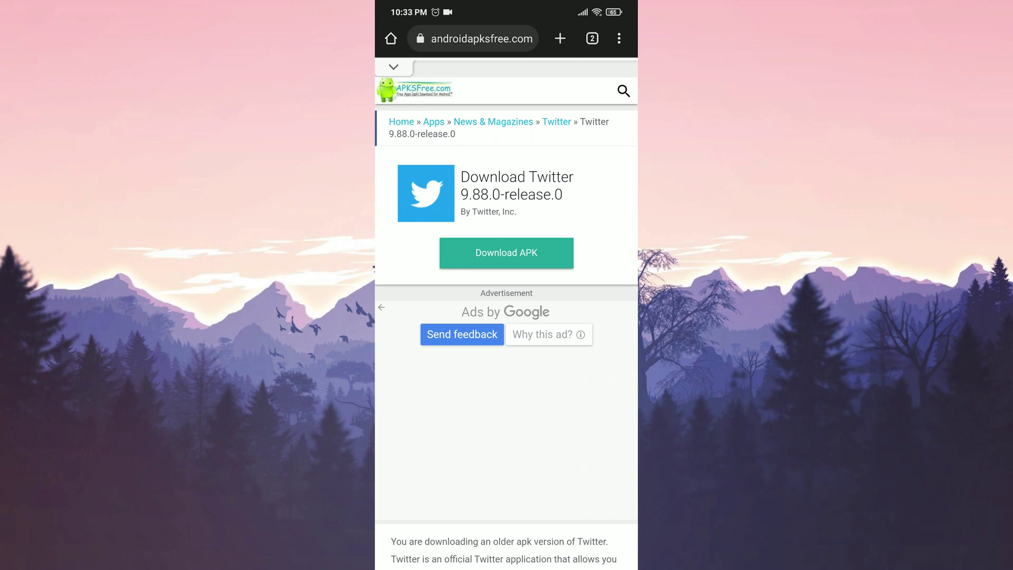
Step: Download the Twitter 9.88.0 APK again and install it from Downloads
left_click(493, 258)
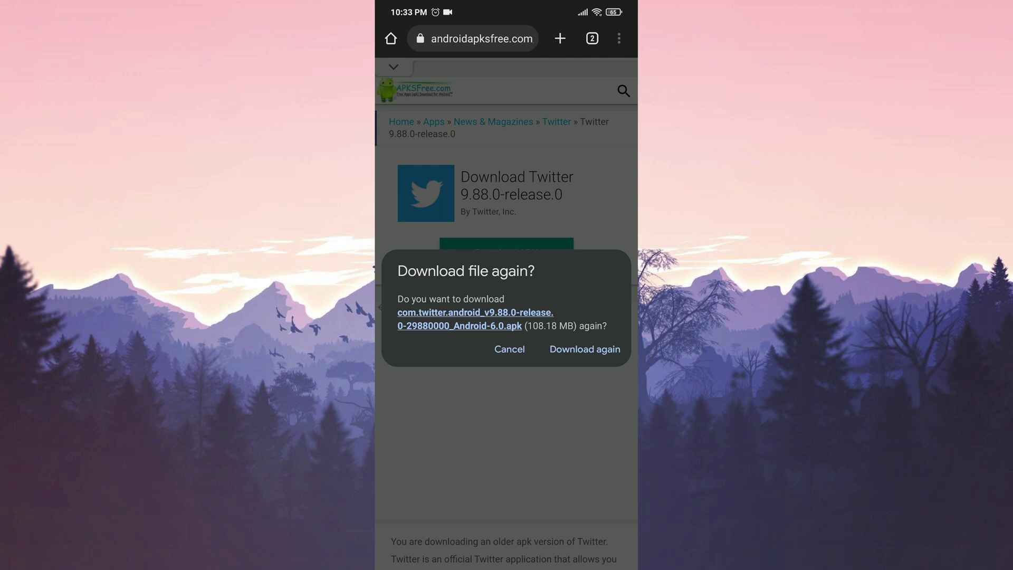
left_click(590, 346)
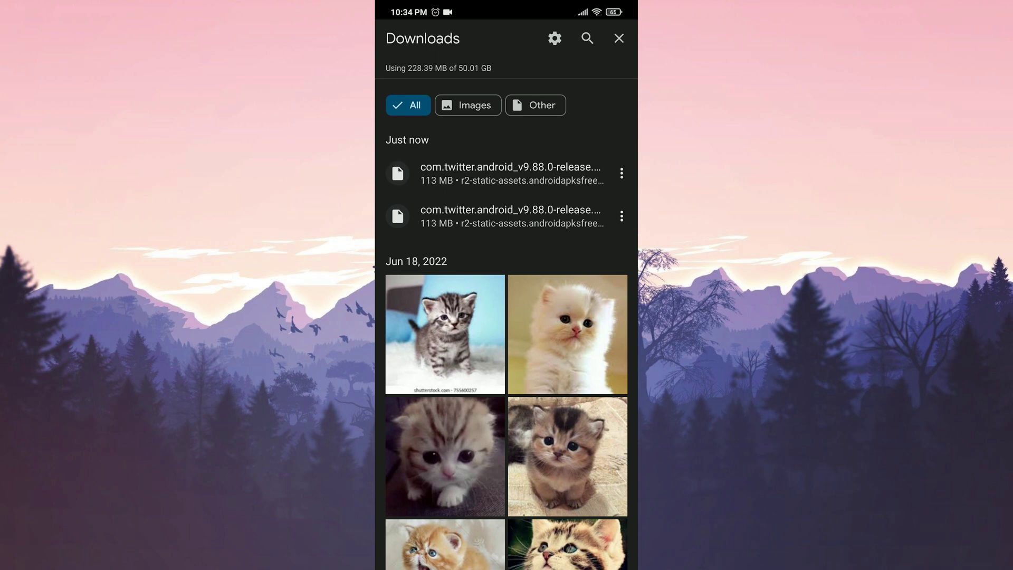
left_click(445, 181)
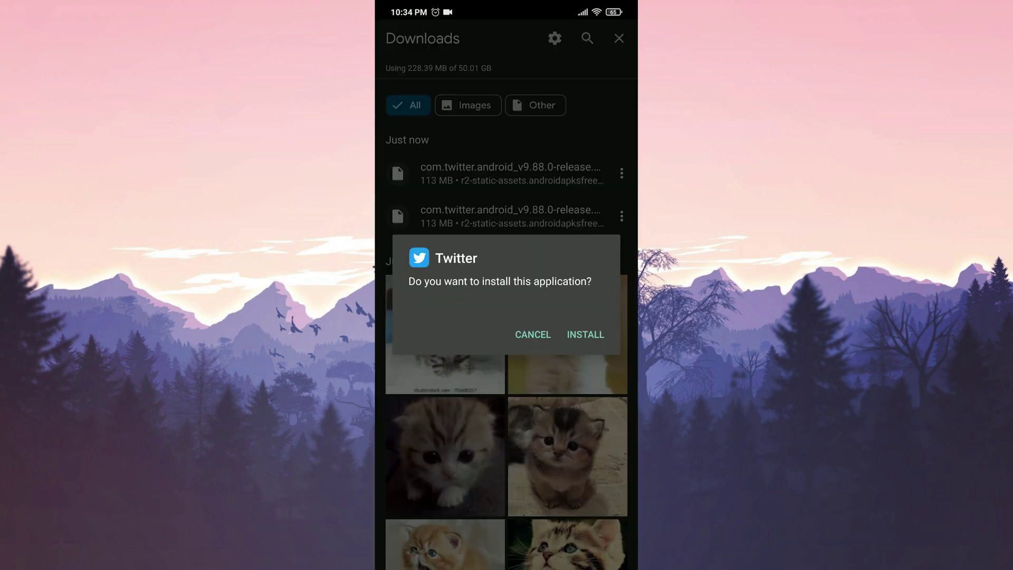
left_click(585, 334)
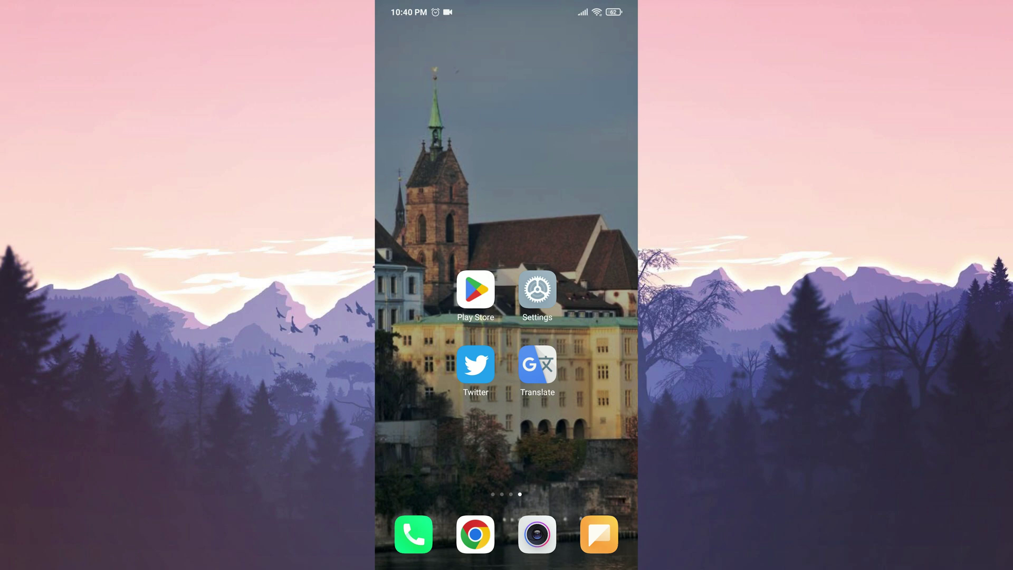
Step: Turn on Use Tap to Translate, Show floating icon and Auto-translate copied text in Google Translate
left_click(476, 289)
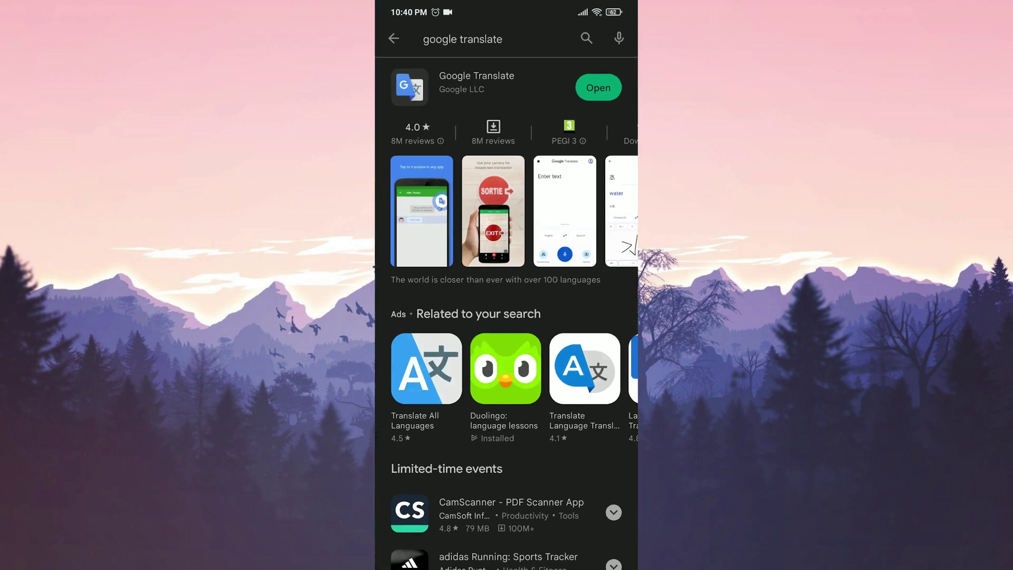
key("Home")
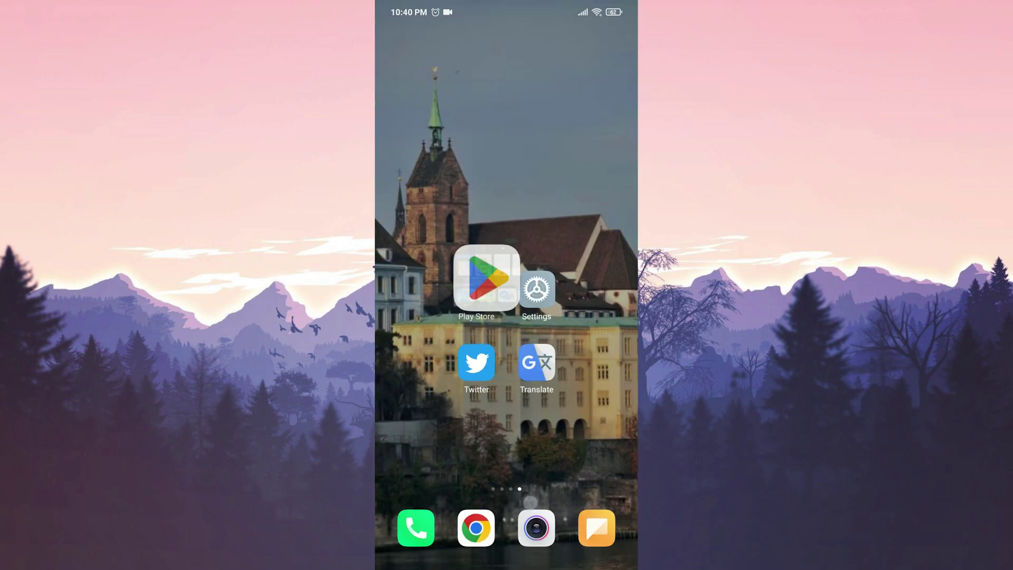
left_click(537, 364)
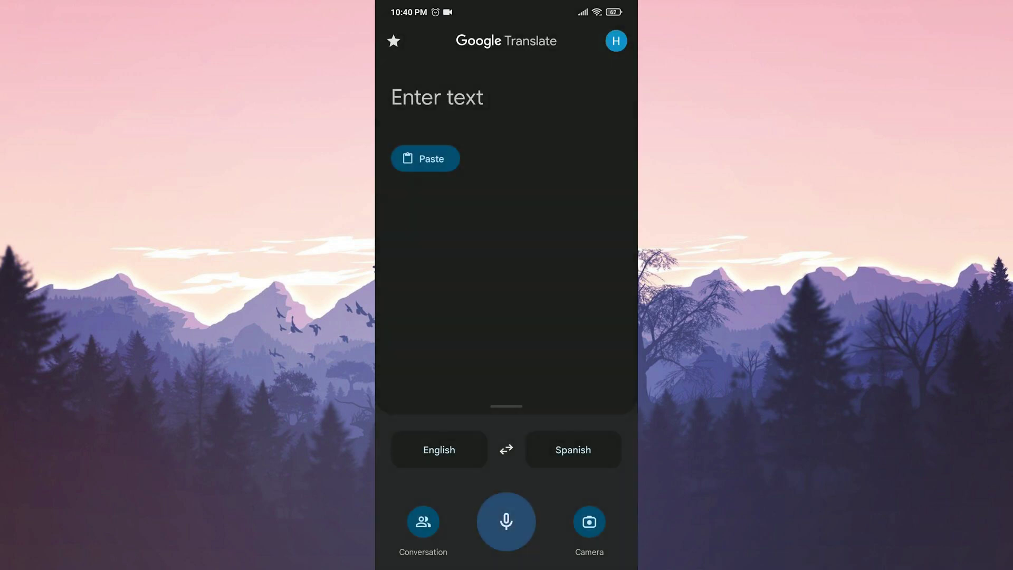
left_click(616, 41)
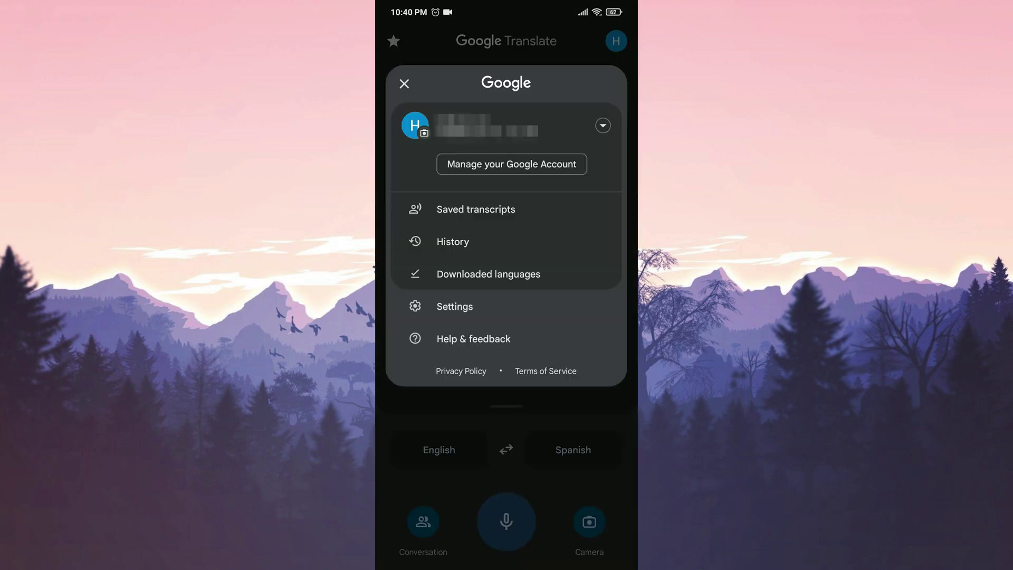
left_click(455, 306)
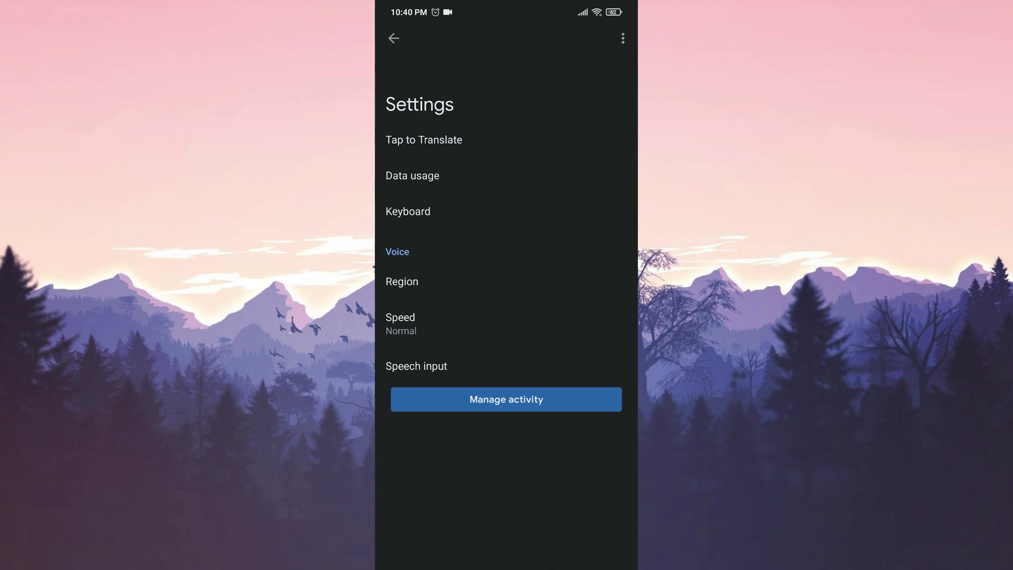
left_click(424, 140)
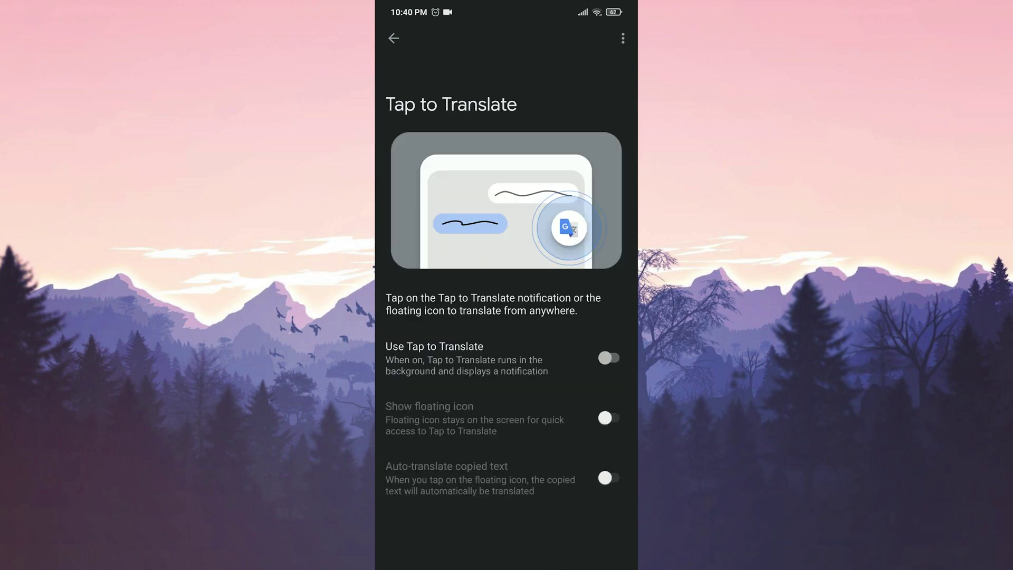
left_click(609, 357)
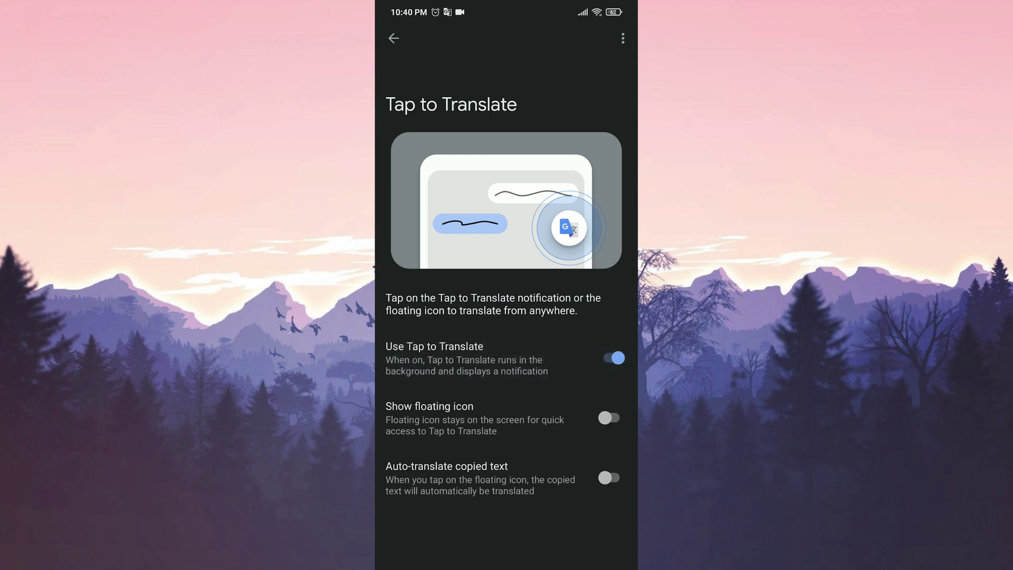
left_click(609, 417)
left_click(609, 477)
Step: Select the whole DW Deutsch tweet from 'Wenn' onward and copy it
key("super")
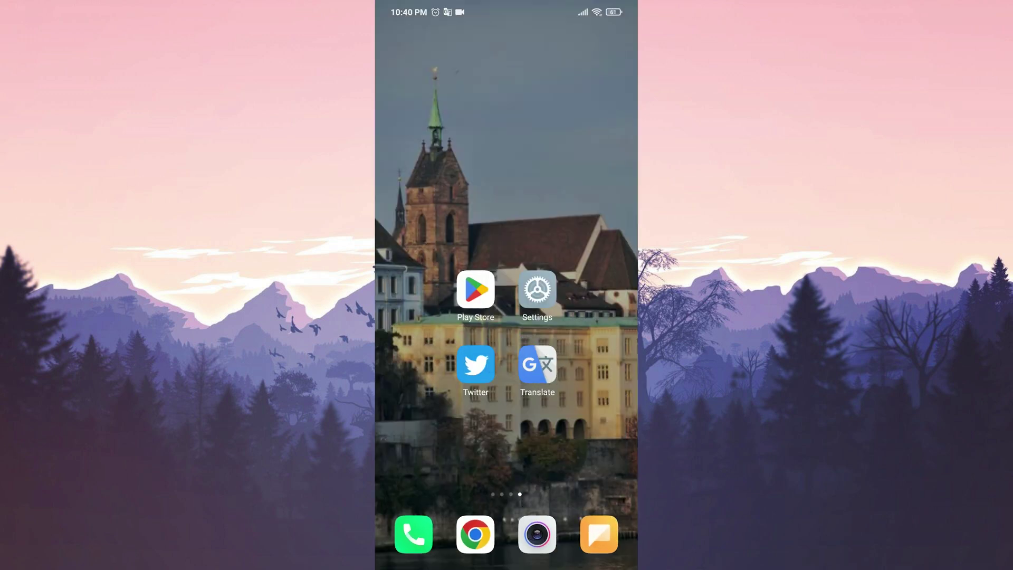
left_click(475, 363)
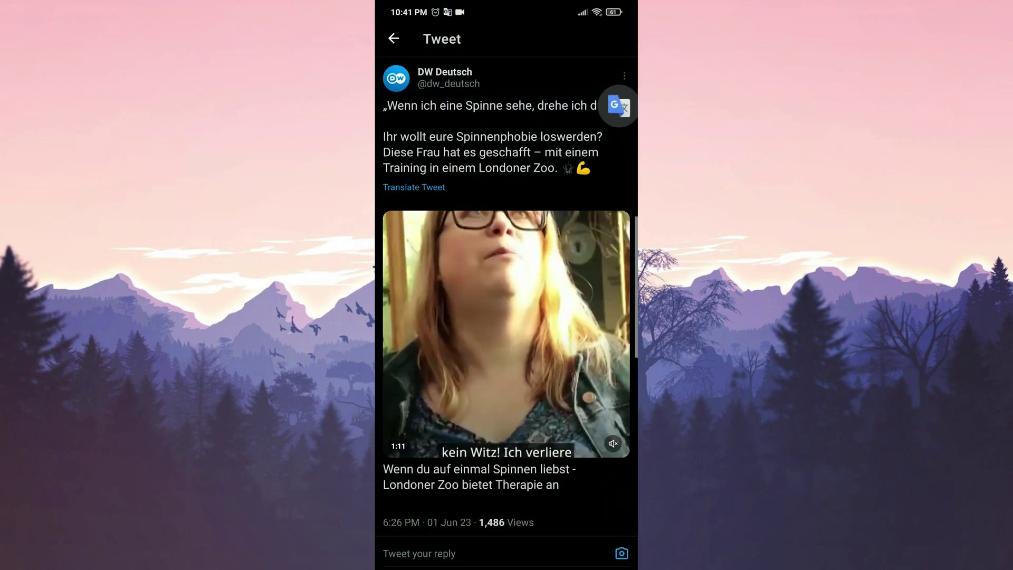
left_click(390, 108)
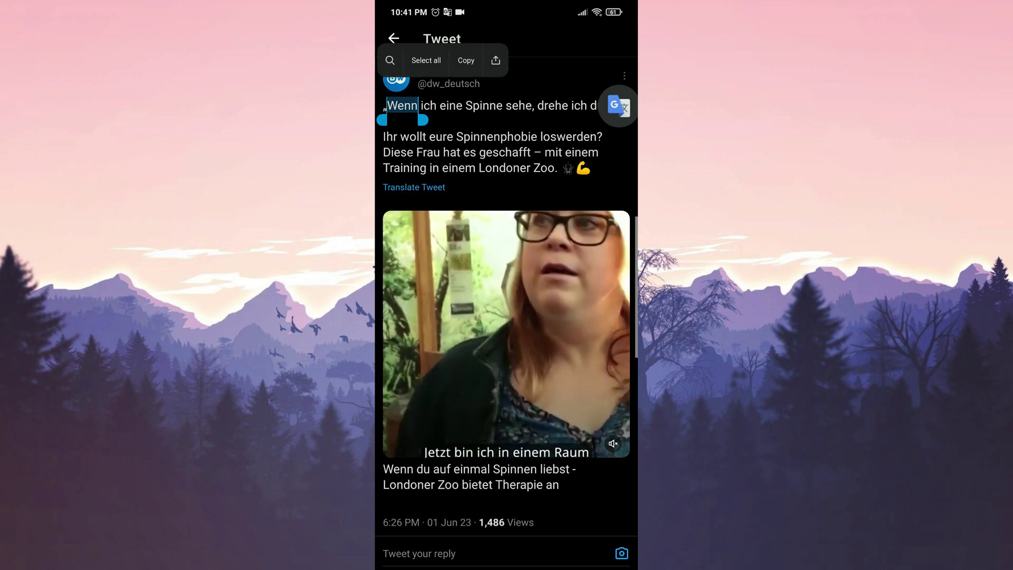
left_click(426, 60)
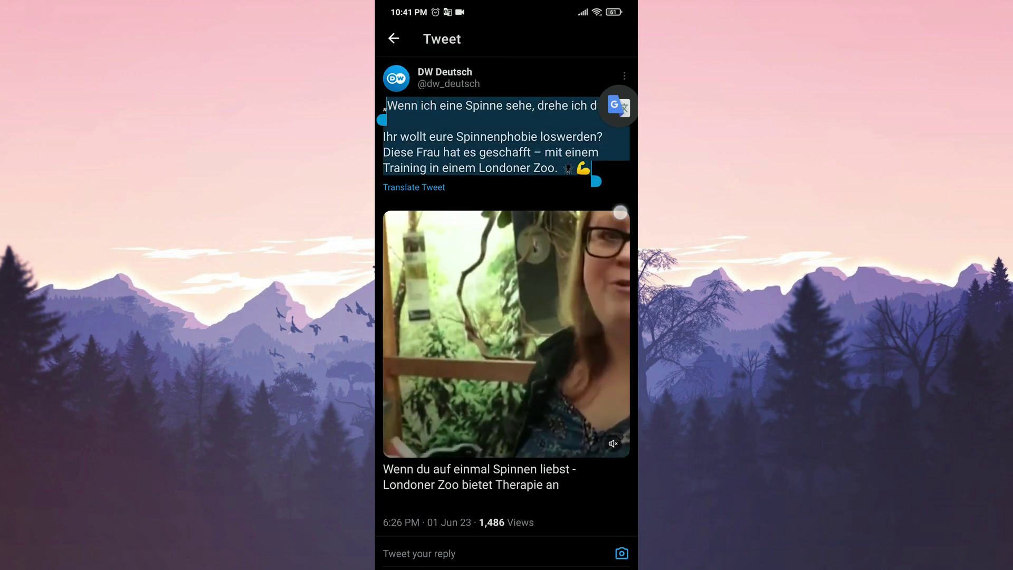
left_click(514, 54)
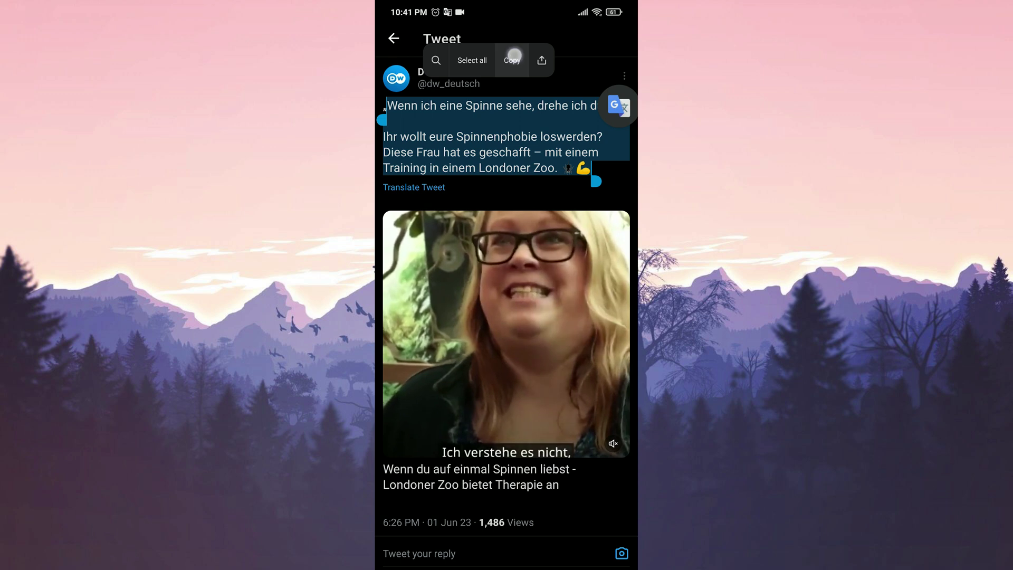